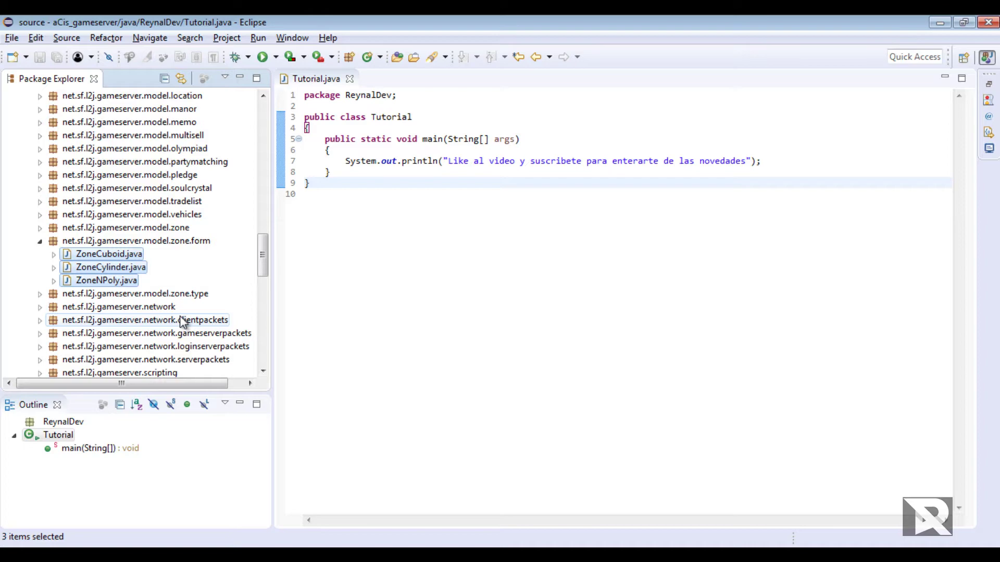
Select the zone shape class file ZoneNPoly.java in the model.zone.form package.
{"action": "key", "text": "Left"}
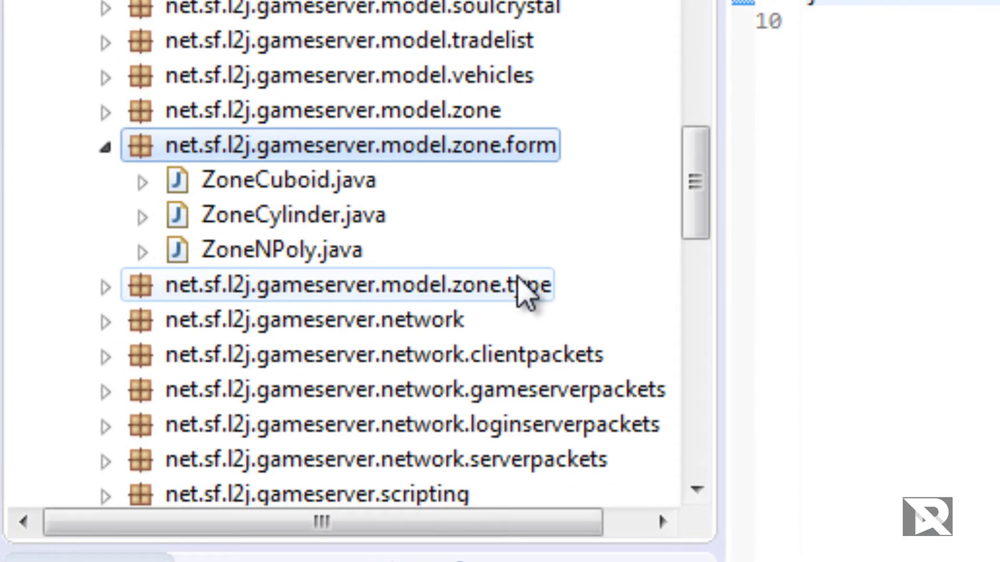
{"action": "left_click", "coordinate": [365, 189]}
{"action": "left_click", "coordinate": [346, 252]}
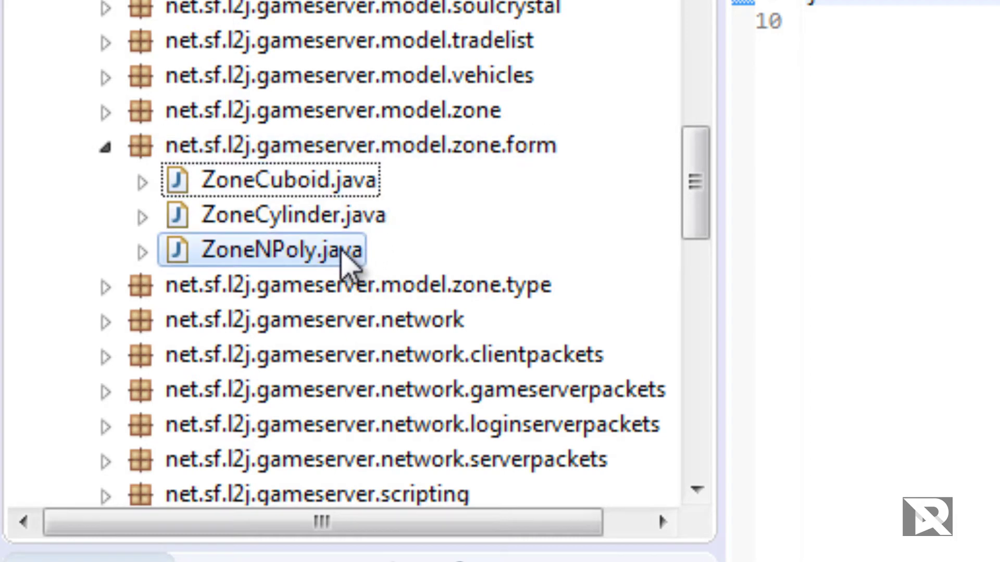
{"action": "left_click", "coordinate": [354, 187], "text": "shift"}
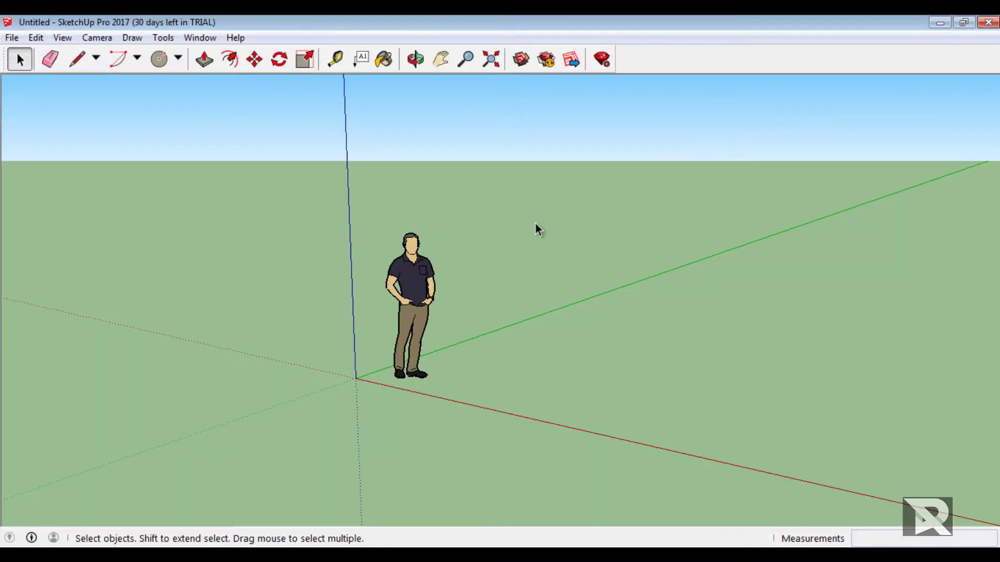
From a top view, draw a roughly 1.53m by 2.02m rectangle on the ground.
{"action": "left_click", "coordinate": [415, 59]}
{"action": "mouse_move", "coordinate": [726, 297]}
{"action": "left_mouse_down"}
{"action": "mouse_move", "coordinate": [558, 411]}
{"action": "mouse_move", "coordinate": [486, 412]}
{"action": "left_mouse_up"}
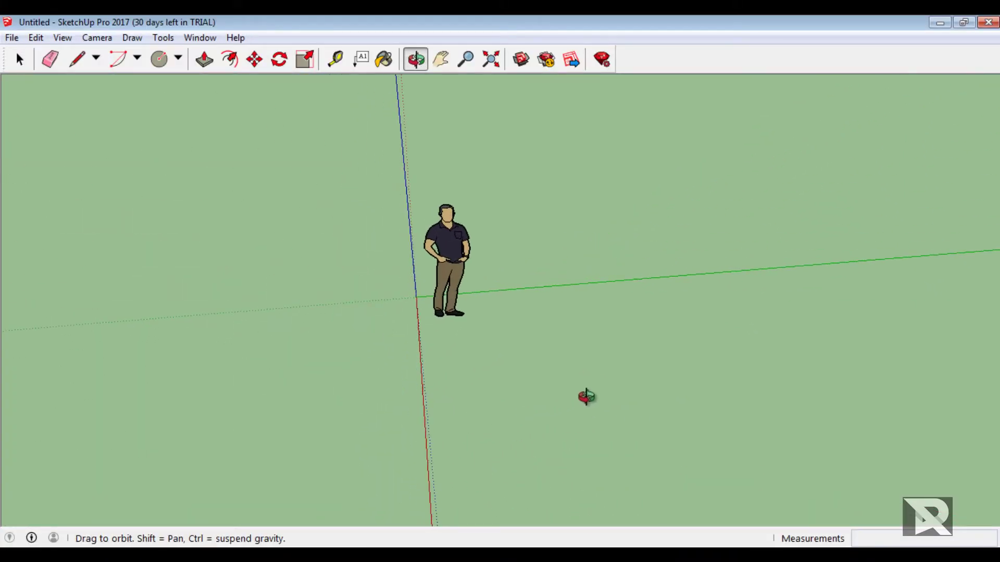
{"action": "left_click_drag", "start_coordinate": [586, 397], "coordinate": [603, 343]}
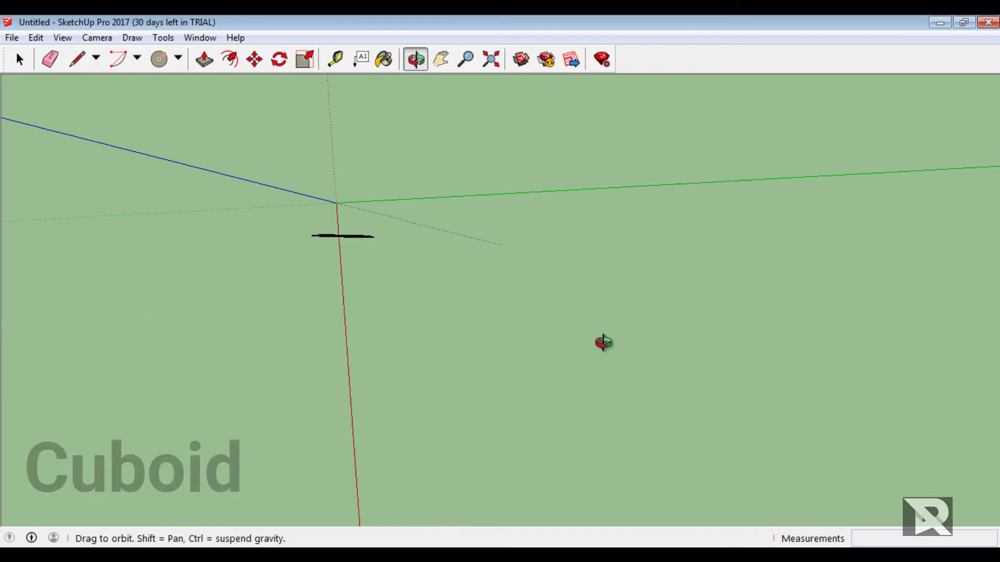
{"action": "key", "text": "r"}
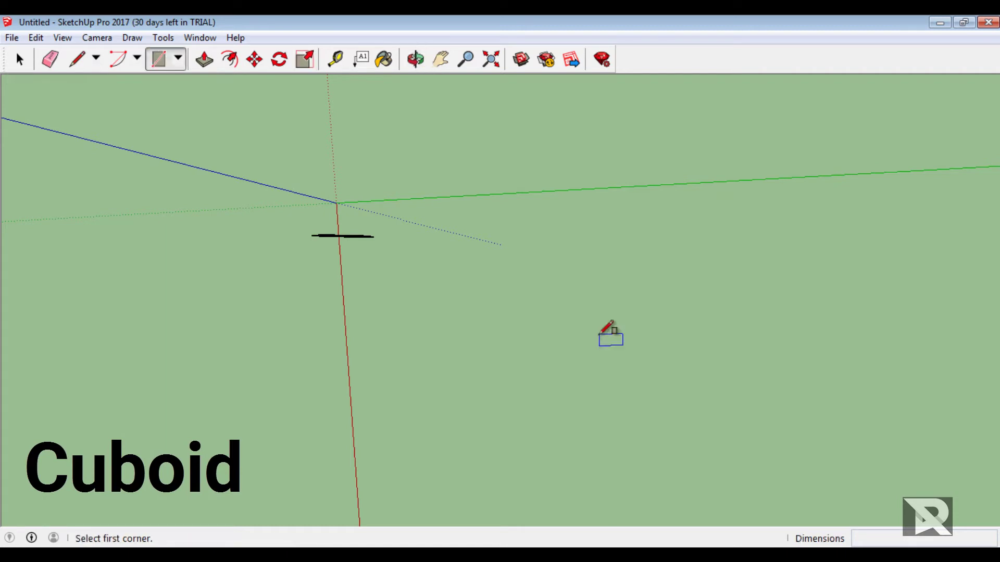
{"action": "left_click", "coordinate": [473, 264]}
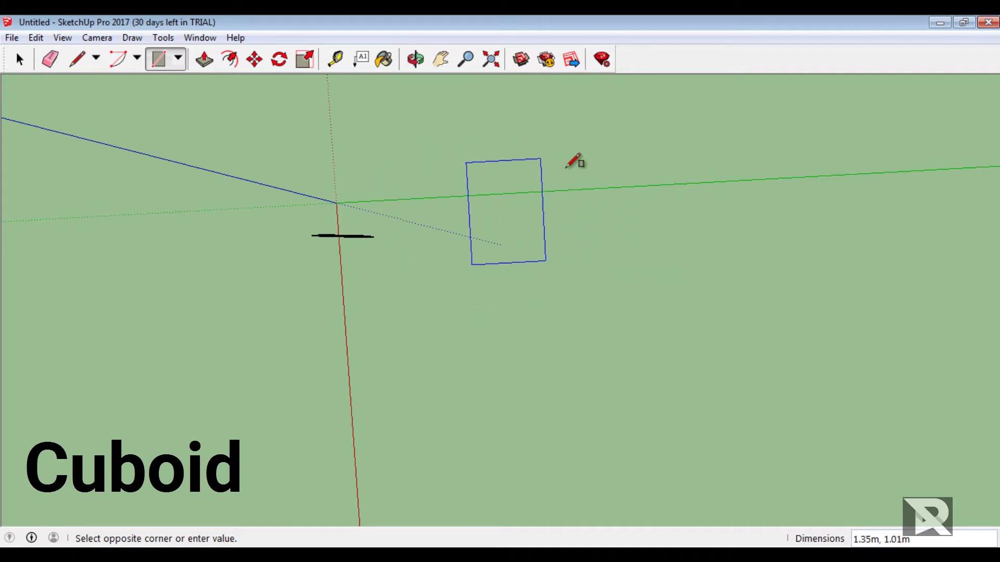
{"action": "left_click", "coordinate": [627, 370]}
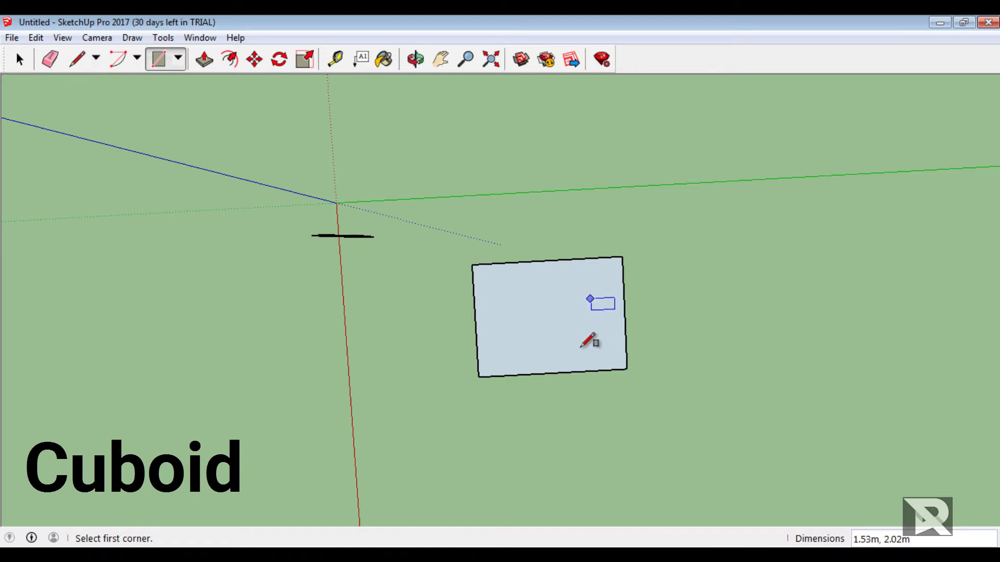
{"action": "mouse_move", "coordinate": [592, 336]}
{"action": "middle_mouse_down"}
{"action": "mouse_move", "coordinate": [750, 178]}
{"action": "mouse_move", "coordinate": [658, 172]}
{"action": "mouse_move", "coordinate": [678, 171]}
{"action": "mouse_move", "coordinate": [858, 274]}
{"action": "mouse_move", "coordinate": [608, 451]}
{"action": "mouse_move", "coordinate": [542, 430]}
{"action": "mouse_move", "coordinate": [422, 458]}
{"action": "mouse_move", "coordinate": [591, 485]}
{"action": "mouse_move", "coordinate": [521, 278]}
{"action": "middle_mouse_up"}
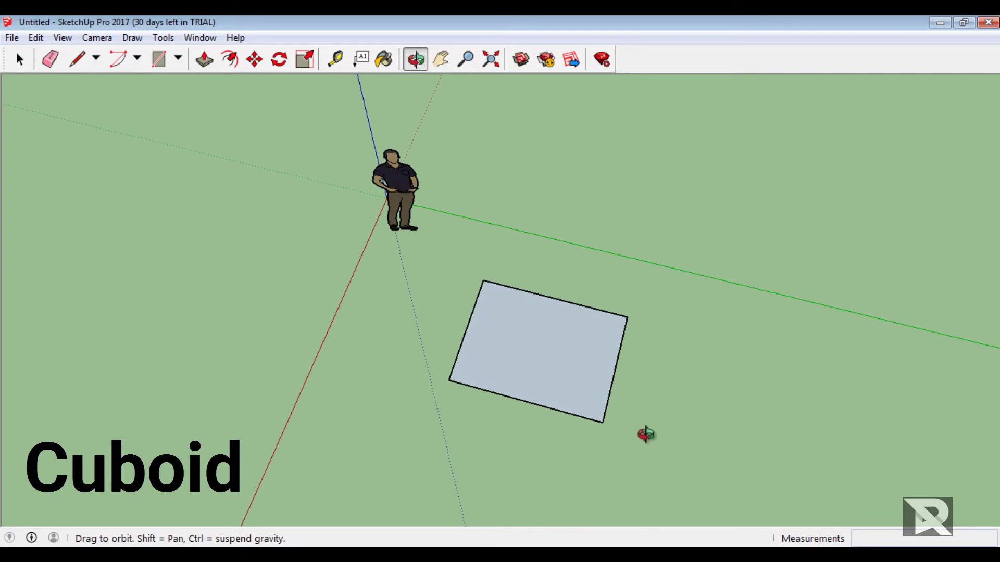
{"action": "mouse_move", "coordinate": [646, 434]}
{"action": "left_mouse_down"}
{"action": "mouse_move", "coordinate": [756, 241]}
{"action": "mouse_move", "coordinate": [290, 339]}
{"action": "mouse_move", "coordinate": [629, 393]}
{"action": "mouse_move", "coordinate": [703, 182]}
{"action": "mouse_move", "coordinate": [670, 163]}
{"action": "mouse_move", "coordinate": [671, 149]}
{"action": "mouse_move", "coordinate": [688, 143]}
{"action": "mouse_move", "coordinate": [665, 131]}
{"action": "left_mouse_up"}
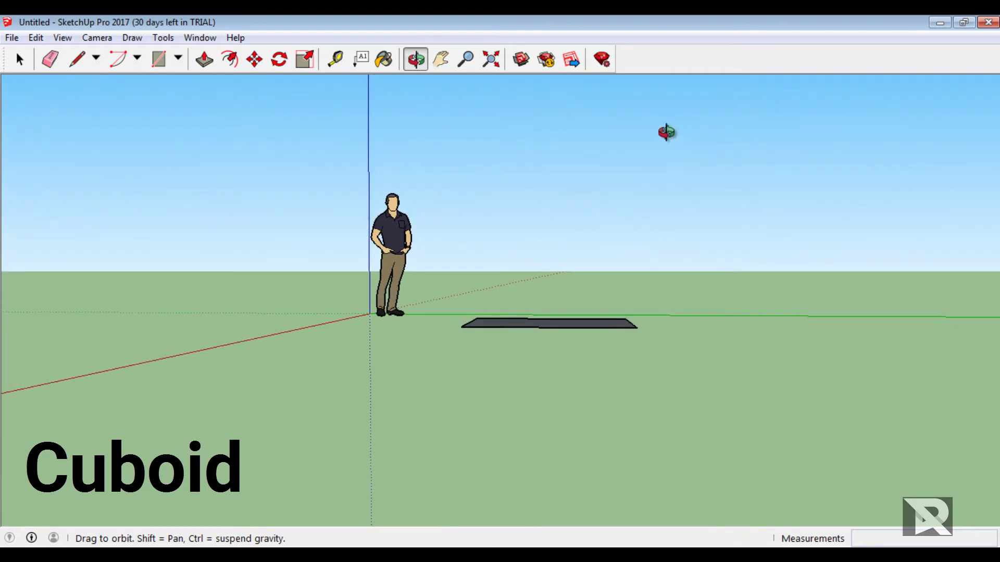
Push/Pull the rectangle up 1.44m into a box, then orbit and pan to inspect it.
{"action": "left_click", "coordinate": [203, 62]}
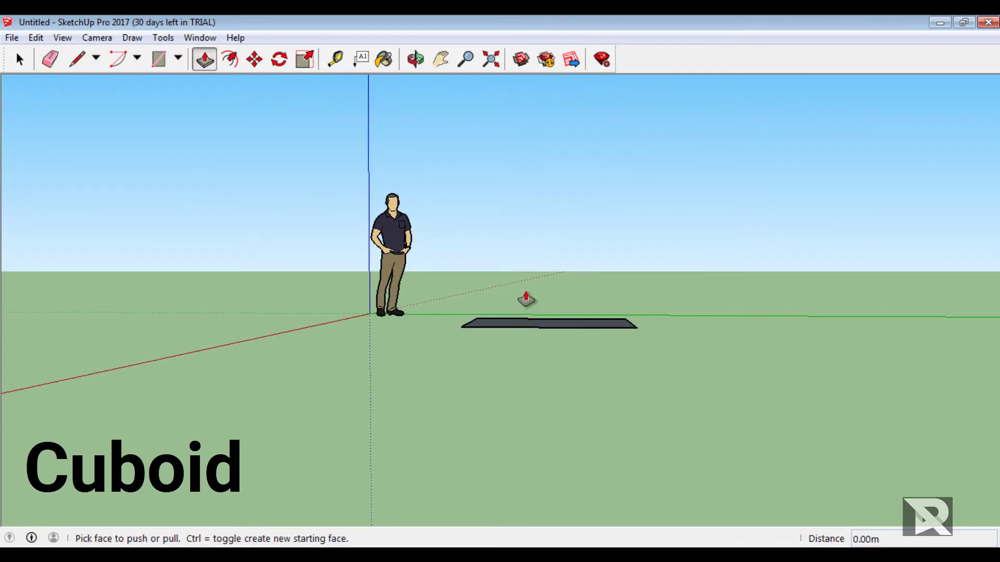
{"action": "left_click_drag", "start_coordinate": [514, 326], "coordinate": [528, 213]}
{"action": "left_click", "coordinate": [415, 59]}
{"action": "mouse_move", "coordinate": [595, 204]}
{"action": "left_mouse_down"}
{"action": "mouse_move", "coordinate": [547, 252]}
{"action": "mouse_move", "coordinate": [358, 326]}
{"action": "mouse_move", "coordinate": [330, 360]}
{"action": "left_mouse_up"}
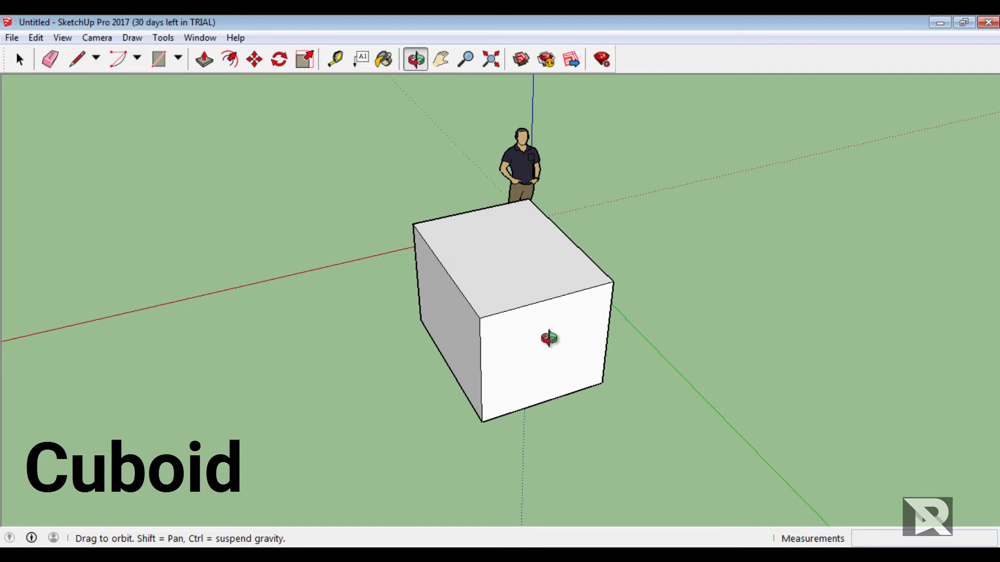
{"action": "left_click_drag", "start_coordinate": [531, 272], "coordinate": [644, 239]}
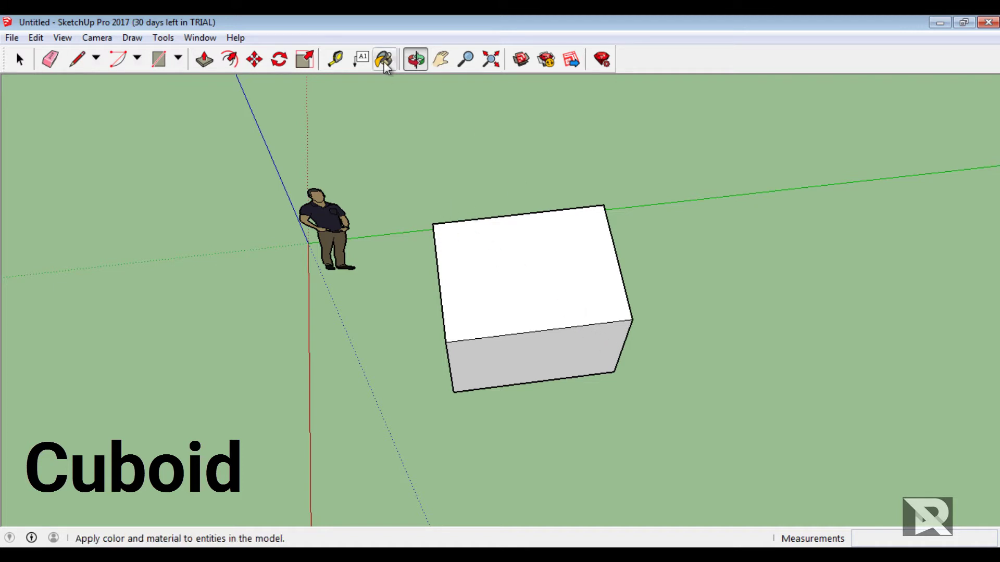
{"action": "mouse_move", "coordinate": [657, 264]}
{"action": "left_mouse_down"}
{"action": "mouse_move", "coordinate": [562, 161]}
{"action": "mouse_move", "coordinate": [545, 306]}
{"action": "mouse_move", "coordinate": [743, 275]}
{"action": "mouse_move", "coordinate": [875, 223]}
{"action": "left_mouse_up"}
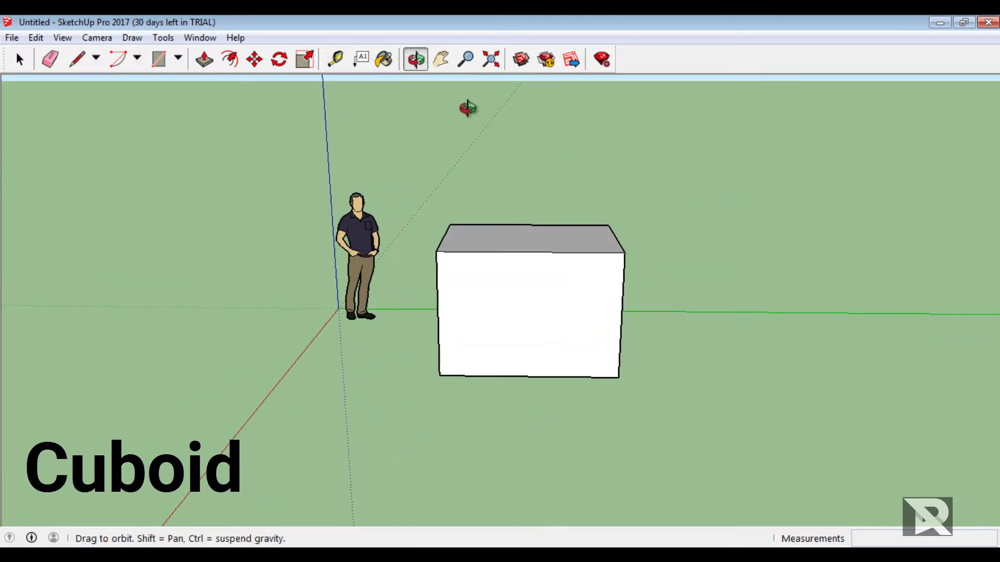
{"action": "left_click", "coordinate": [440, 59]}
{"action": "mouse_move", "coordinate": [718, 306]}
{"action": "left_mouse_down"}
{"action": "mouse_move", "coordinate": [357, 297]}
{"action": "mouse_move", "coordinate": [261, 319]}
{"action": "mouse_move", "coordinate": [226, 309]}
{"action": "left_mouse_up"}
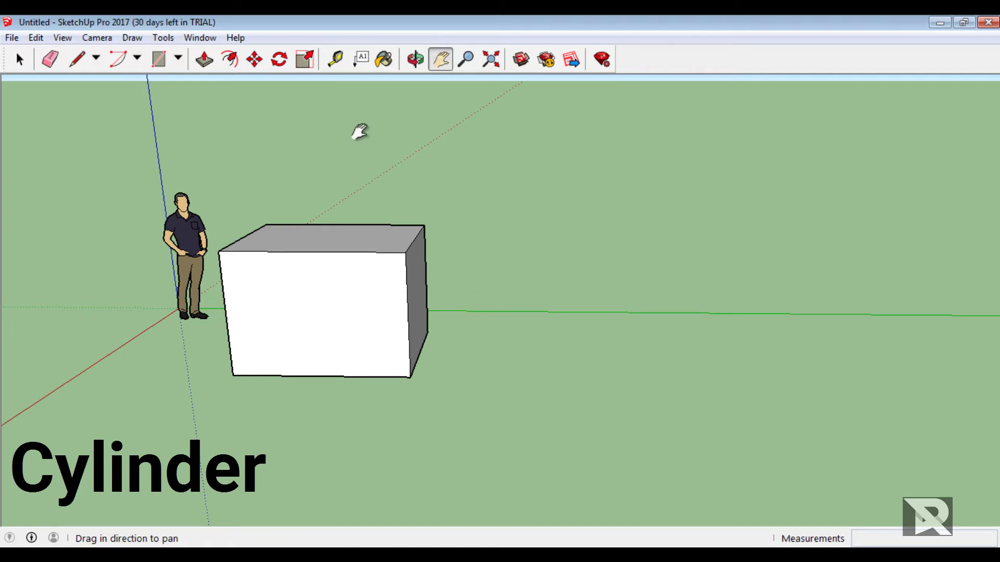
Draw a circle of radius 1.40m on the ground beside the box.
{"action": "left_click", "coordinate": [415, 59]}
{"action": "mouse_move", "coordinate": [698, 350]}
{"action": "left_mouse_down"}
{"action": "mouse_move", "coordinate": [705, 475]}
{"action": "mouse_move", "coordinate": [663, 373]}
{"action": "mouse_move", "coordinate": [674, 413]}
{"action": "left_mouse_up"}
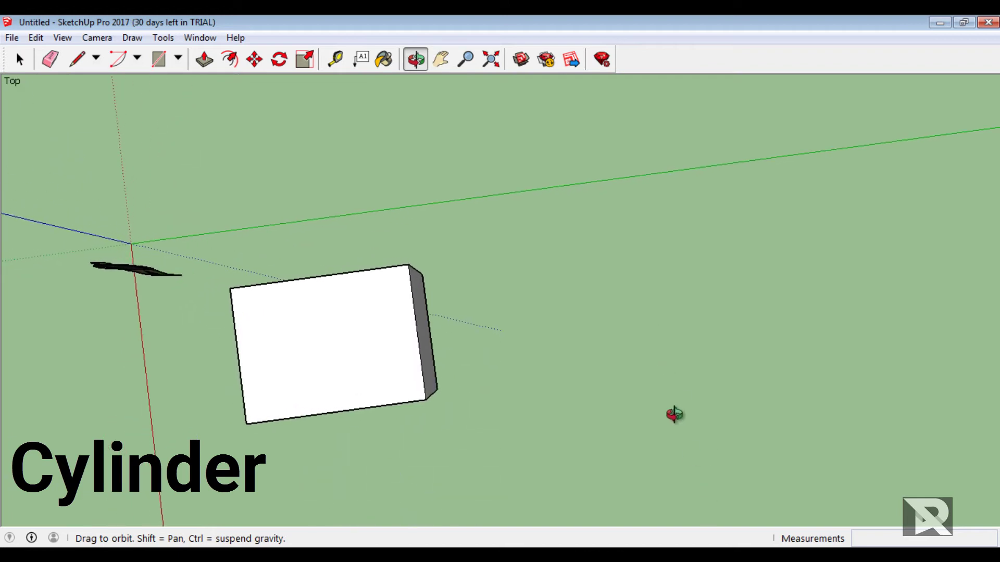
{"action": "key", "text": "s"}
{"action": "key", "text": "c"}
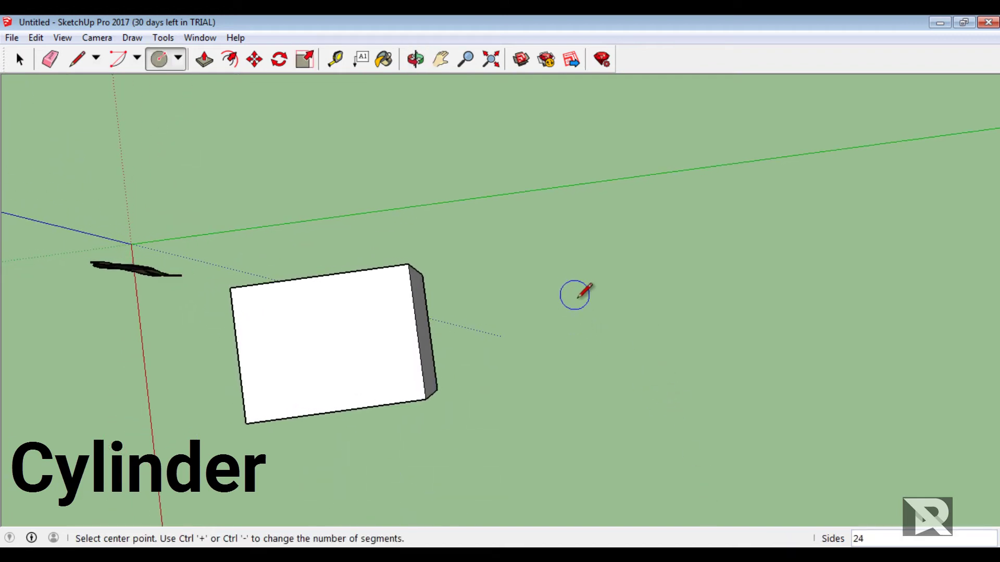
{"action": "left_click", "coordinate": [577, 308]}
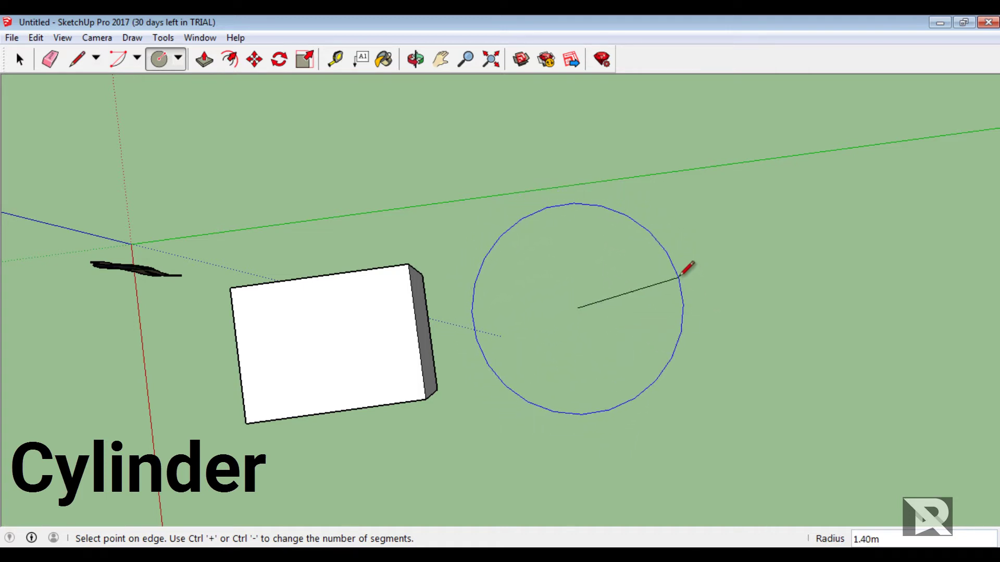
{"action": "left_click", "coordinate": [679, 276]}
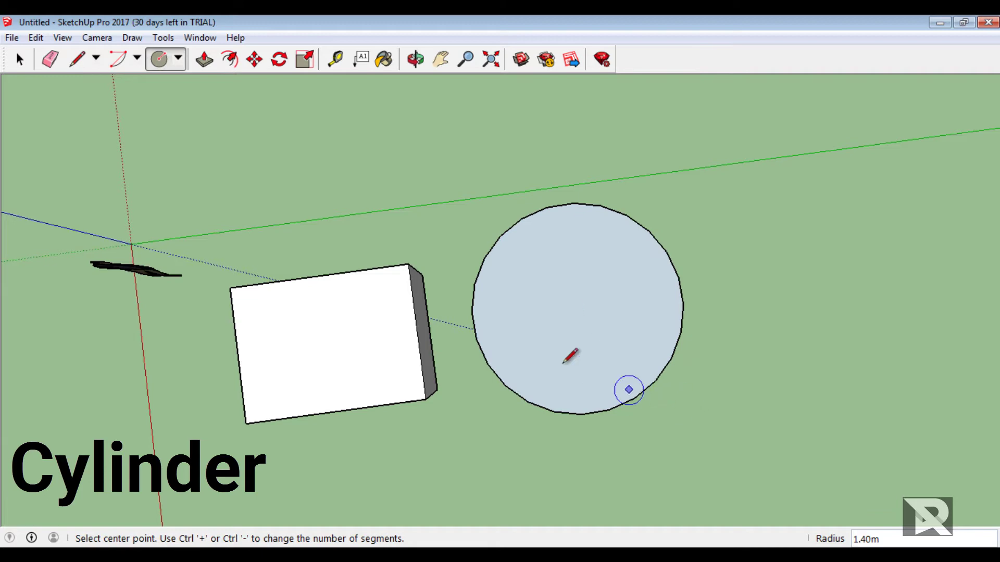
Extrude the circle up 1.61m into a cylinder and recentre the view on both solids.
{"action": "left_click", "coordinate": [415, 60]}
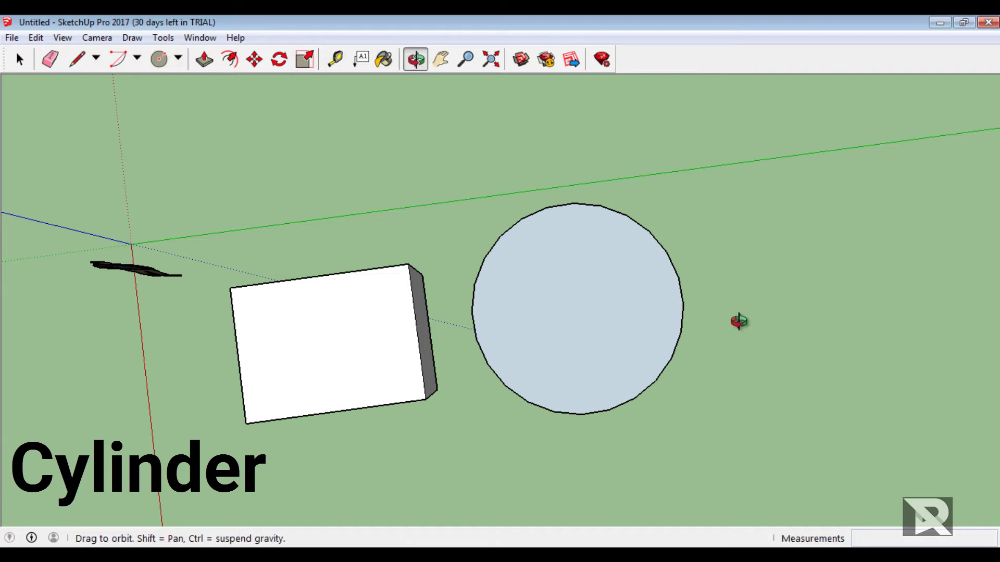
{"action": "left_click_drag", "start_coordinate": [738, 321], "coordinate": [669, 140]}
{"action": "left_click_drag", "start_coordinate": [757, 341], "coordinate": [780, 191]}
{"action": "left_click", "coordinate": [204, 59]}
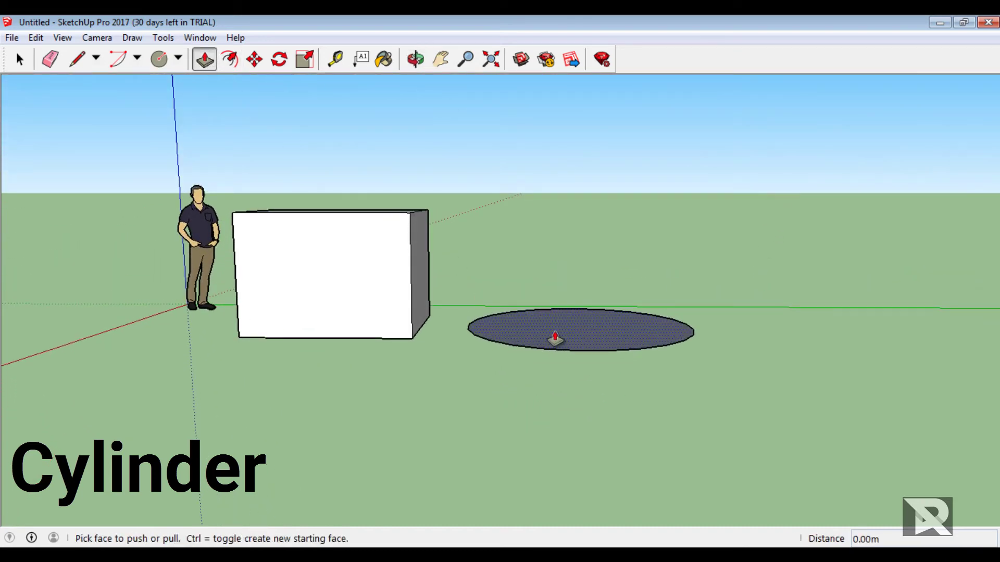
{"action": "left_click_drag", "start_coordinate": [564, 340], "coordinate": [580, 206]}
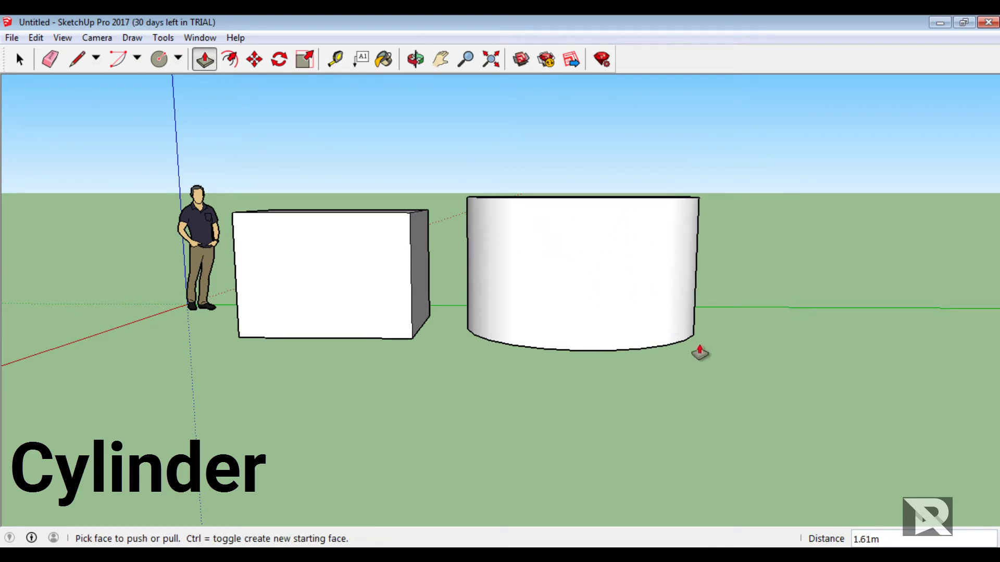
{"action": "left_click", "coordinate": [440, 60]}
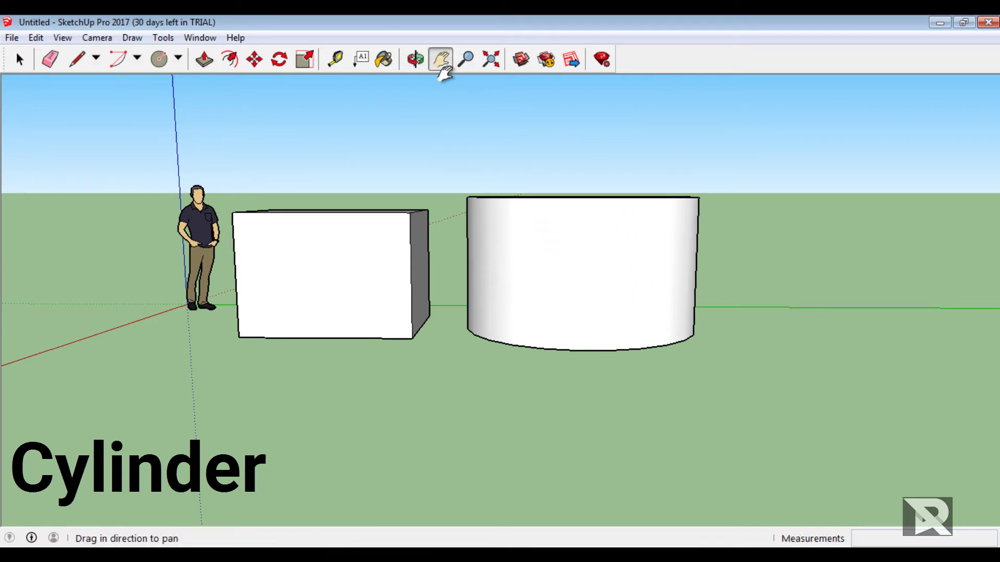
{"action": "mouse_move", "coordinate": [583, 187]}
{"action": "left_mouse_down"}
{"action": "mouse_move", "coordinate": [793, 355]}
{"action": "mouse_move", "coordinate": [781, 338]}
{"action": "left_mouse_up"}
{"action": "left_click", "coordinate": [441, 60]}
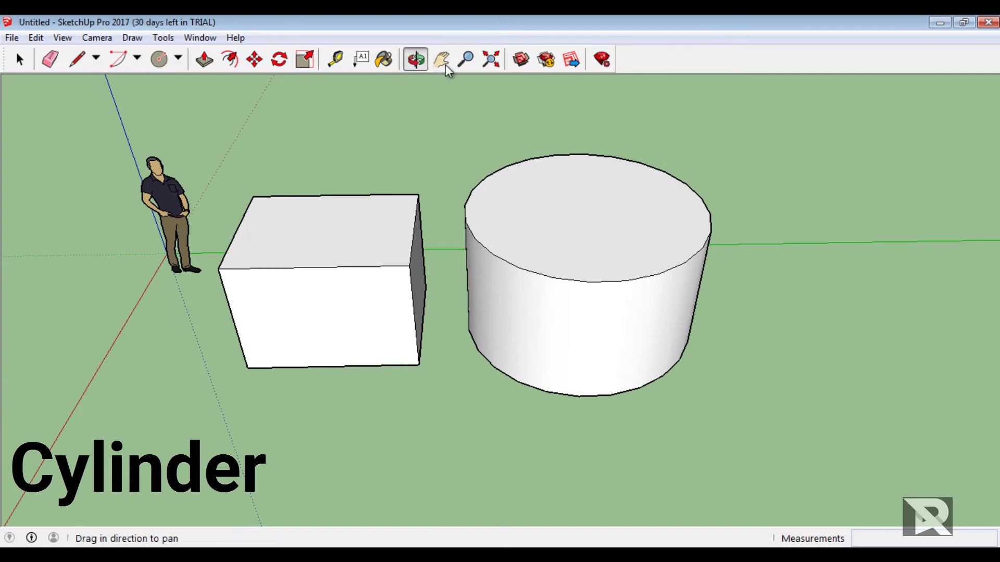
{"action": "mouse_move", "coordinate": [779, 252]}
{"action": "left_mouse_down"}
{"action": "mouse_move", "coordinate": [658, 233]}
{"action": "mouse_move", "coordinate": [415, 295]}
{"action": "left_mouse_up"}
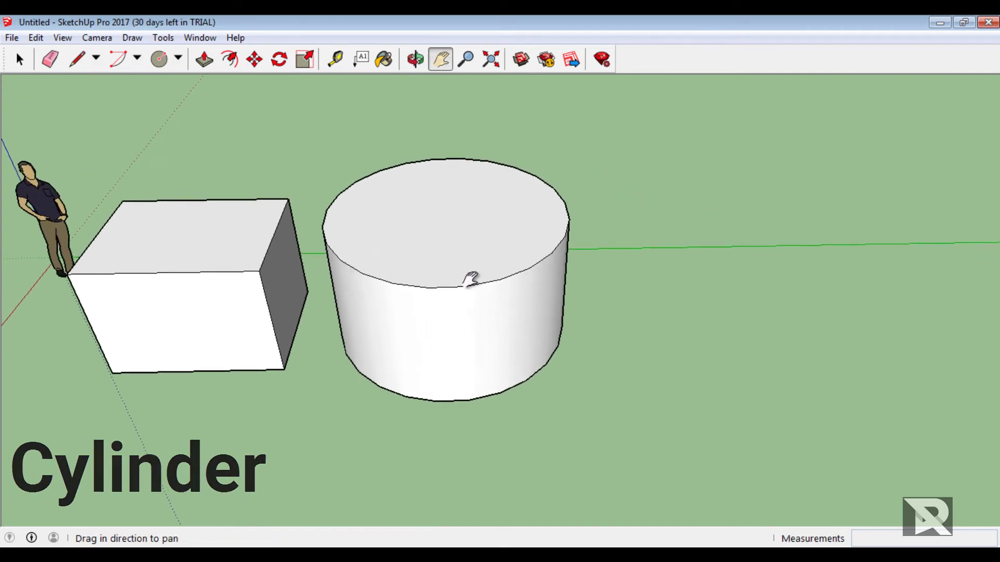
Draw a closed triangular face with the Line tool on the ground right of the cylinder.
{"action": "left_click_drag", "start_coordinate": [690, 300], "coordinate": [667, 307]}
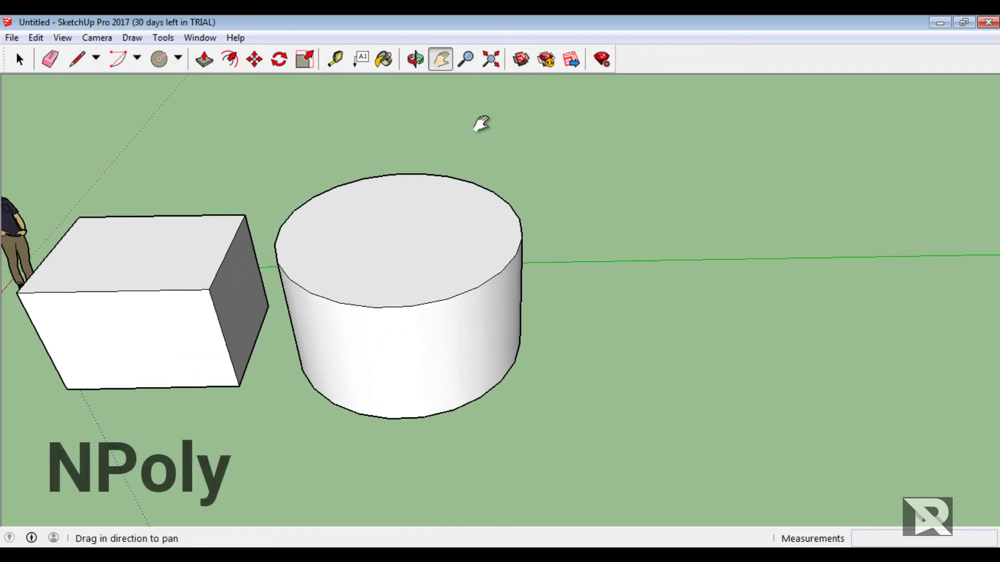
{"action": "left_click", "coordinate": [415, 58]}
{"action": "mouse_move", "coordinate": [712, 239]}
{"action": "left_mouse_down"}
{"action": "mouse_move", "coordinate": [741, 407]}
{"action": "mouse_move", "coordinate": [737, 453]}
{"action": "mouse_move", "coordinate": [691, 305]}
{"action": "left_mouse_up"}
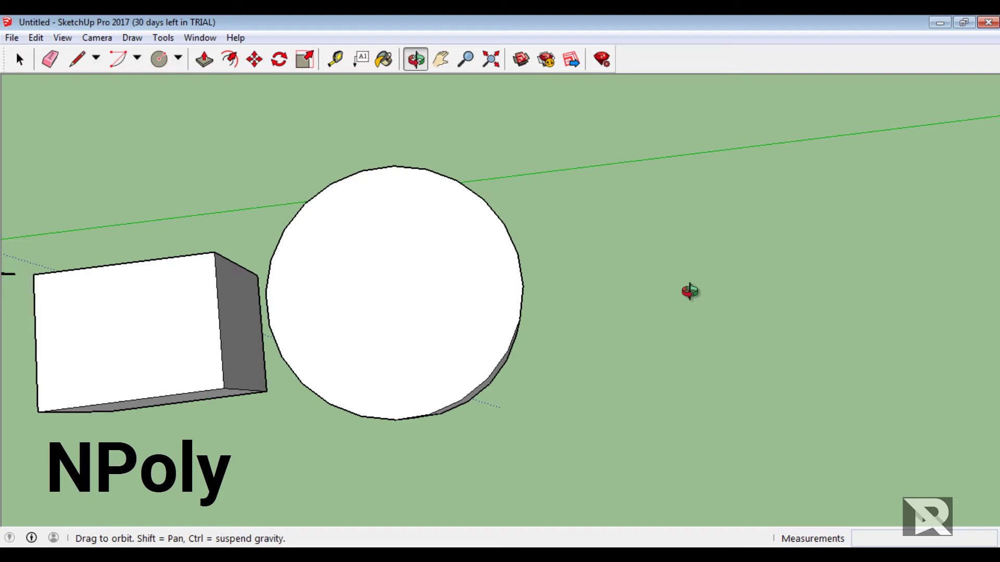
{"action": "key", "text": "l"}
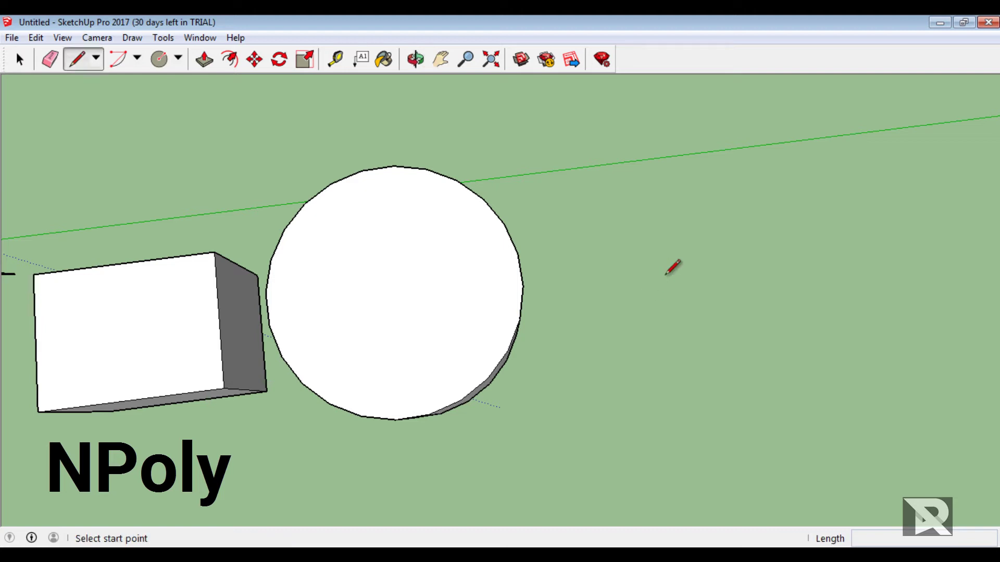
{"action": "left_click", "coordinate": [630, 229]}
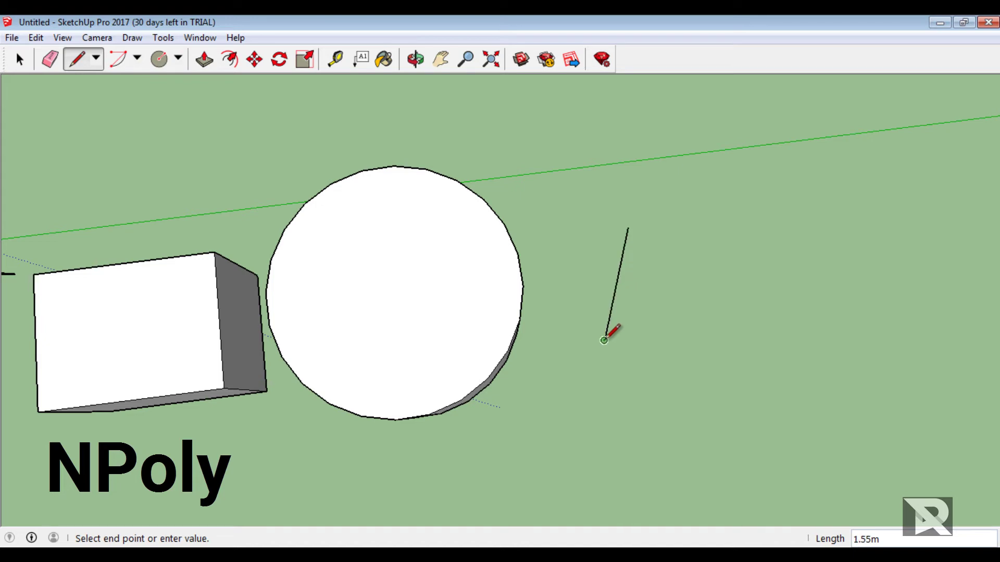
{"action": "left_click", "coordinate": [603, 341]}
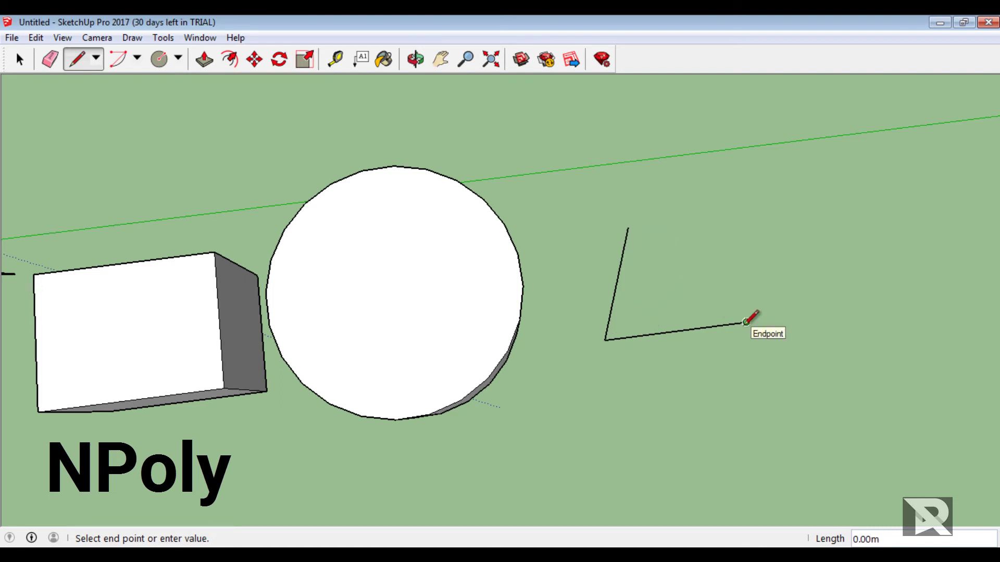
{"action": "left_click", "coordinate": [628, 227]}
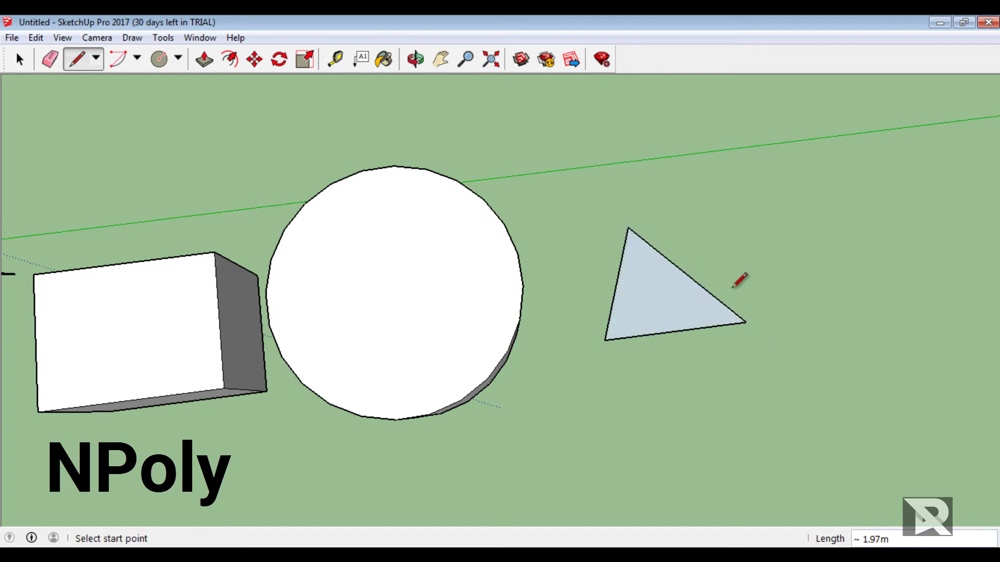
{"action": "left_click", "coordinate": [416, 59]}
{"action": "left_click_drag", "start_coordinate": [792, 329], "coordinate": [819, 205]}
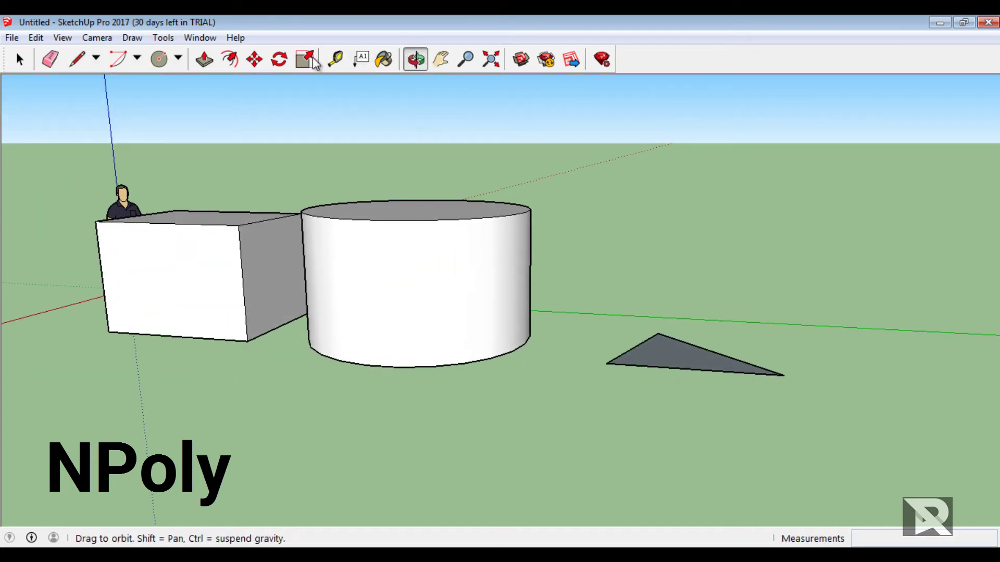
{"action": "left_click", "coordinate": [204, 59]}
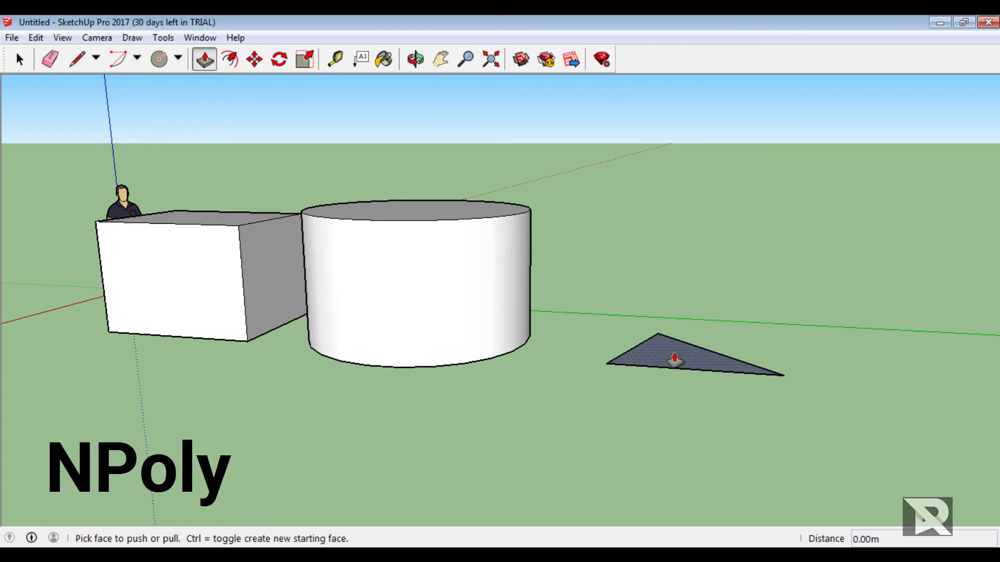
Pull the triangular face up about 1.30m into a prism.
{"action": "left_click_drag", "start_coordinate": [675, 359], "coordinate": [702, 291]}
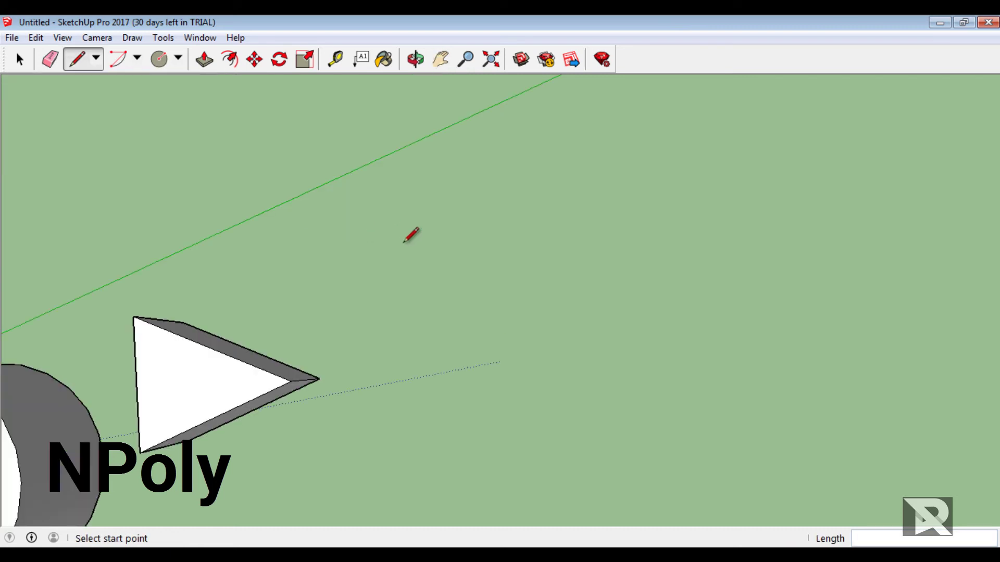
Draw an irregular notched eight-corner outline with lines, closing it at the start point.
{"action": "left_click", "coordinate": [410, 255]}
{"action": "left_click", "coordinate": [577, 314]}
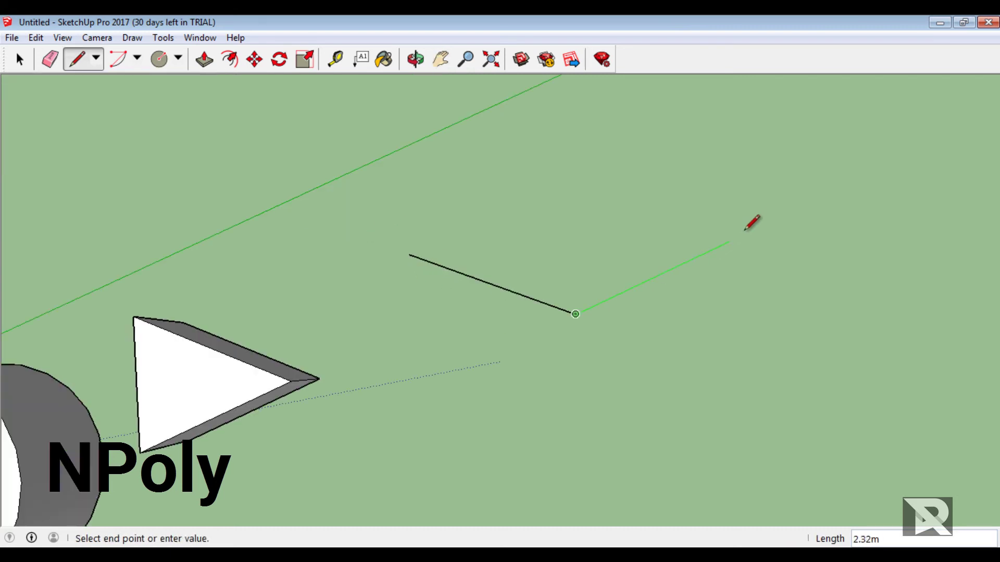
{"action": "left_click", "coordinate": [749, 232]}
{"action": "left_click", "coordinate": [712, 158]}
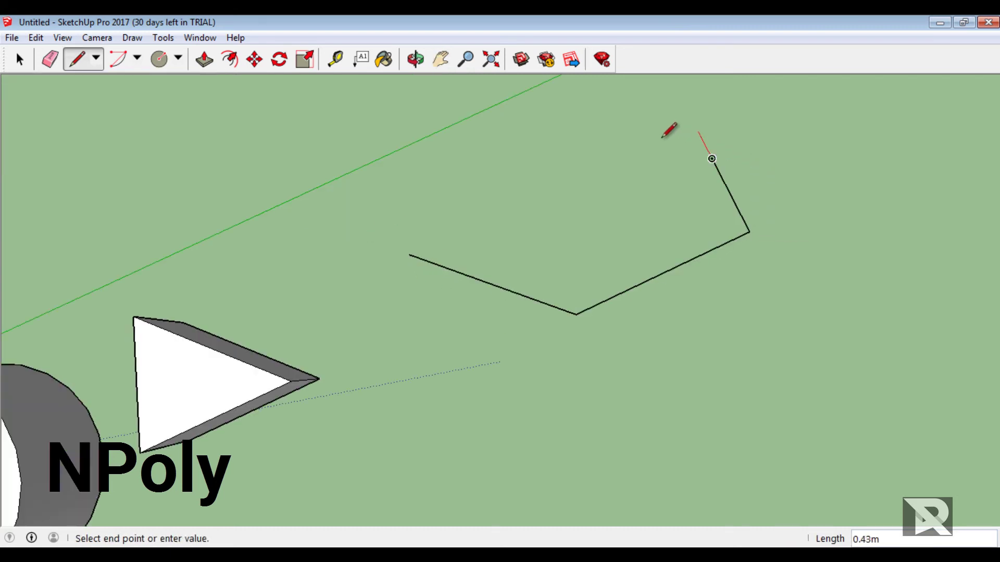
{"action": "left_click", "coordinate": [588, 135]}
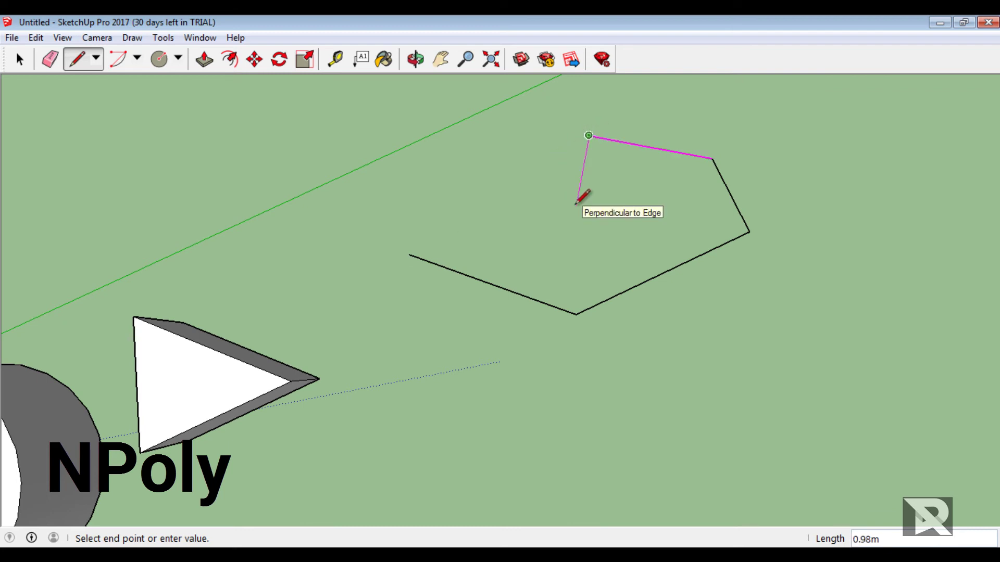
{"action": "left_click", "coordinate": [522, 167]}
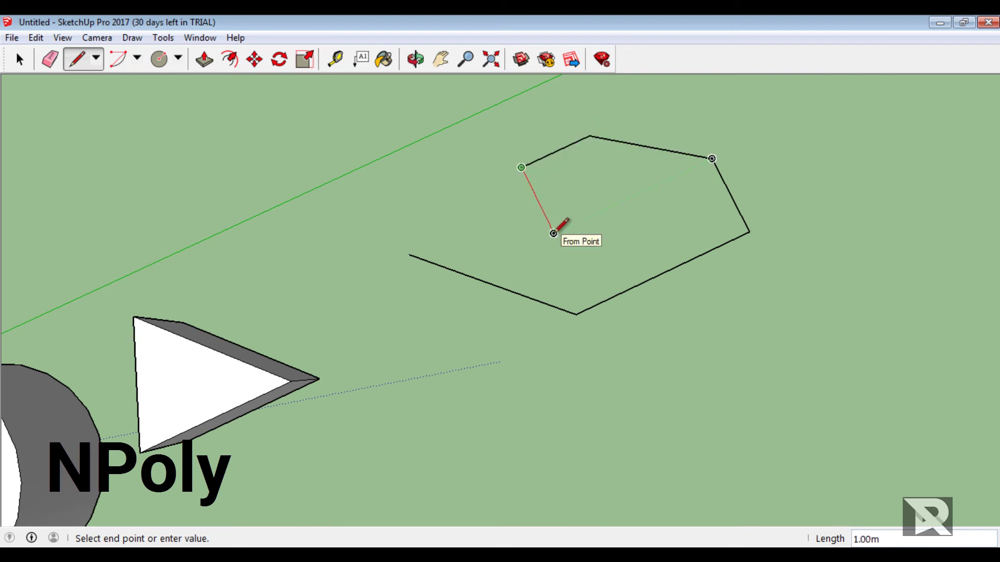
{"action": "left_click", "coordinate": [553, 233]}
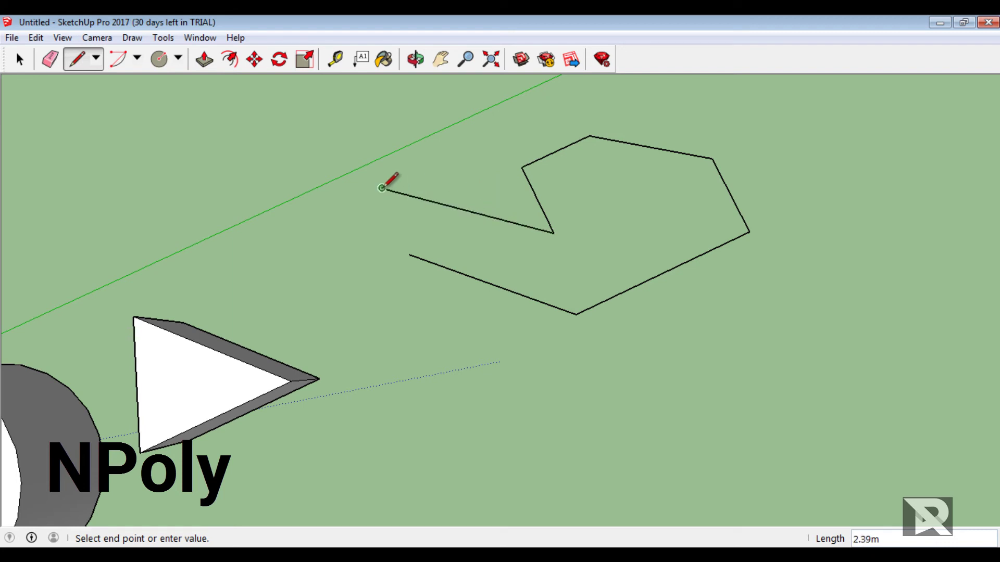
{"action": "left_click", "coordinate": [382, 188]}
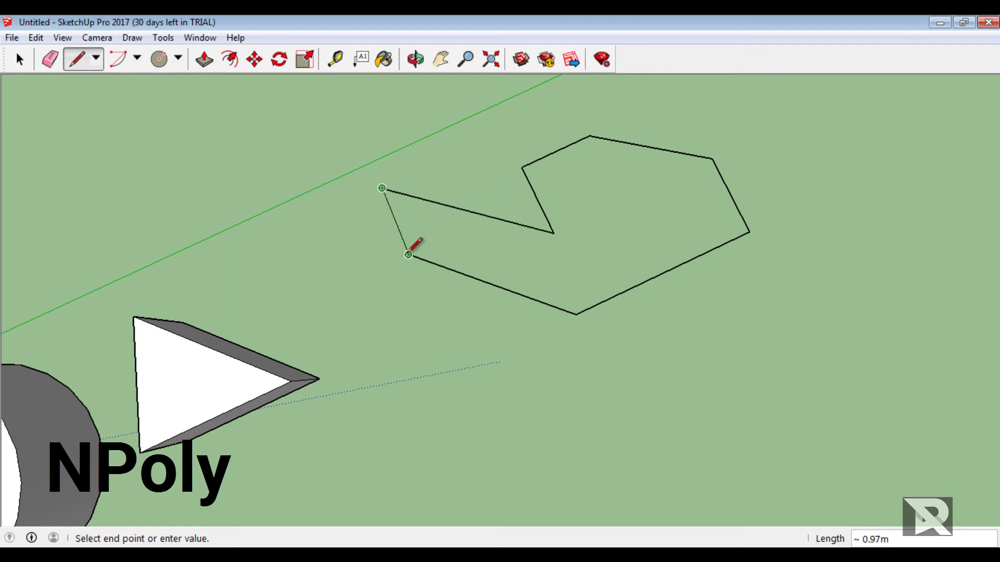
{"action": "left_click", "coordinate": [408, 255]}
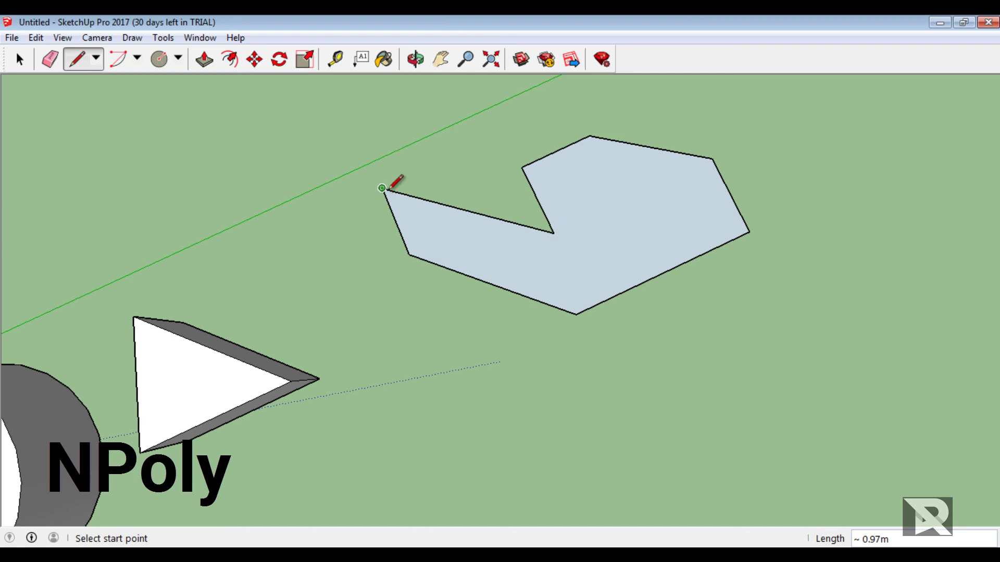
Push/Pull the notched polygon face up 1.28m into a prism and orbit to check it.
{"action": "mouse_move", "coordinate": [417, 140]}
{"action": "middle_mouse_down"}
{"action": "mouse_move", "coordinate": [699, 352]}
{"action": "mouse_move", "coordinate": [635, 232]}
{"action": "mouse_move", "coordinate": [632, 169]}
{"action": "mouse_move", "coordinate": [665, 292]}
{"action": "mouse_move", "coordinate": [665, 271]}
{"action": "mouse_move", "coordinate": [519, 197]}
{"action": "middle_mouse_up"}
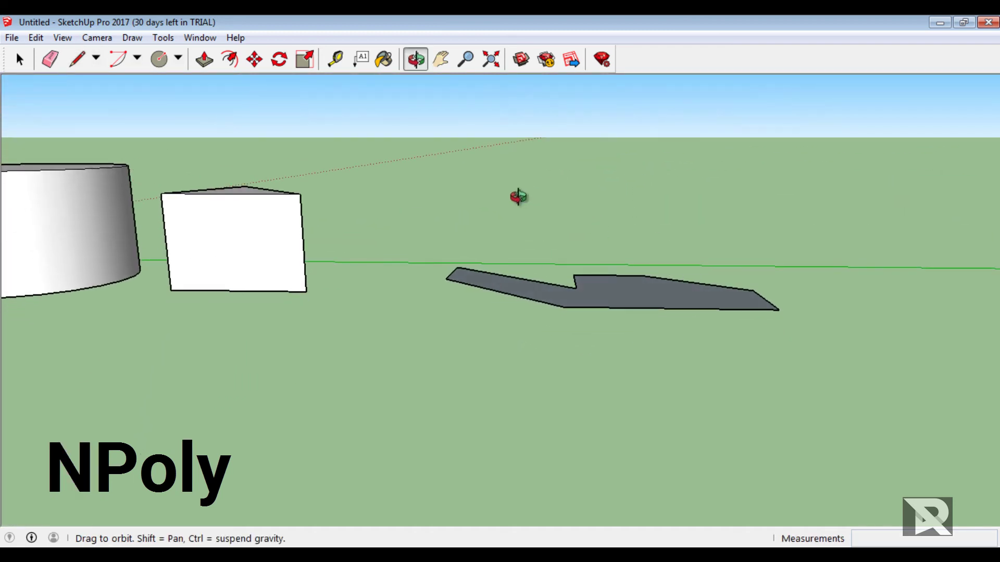
{"action": "left_click", "coordinate": [207, 67]}
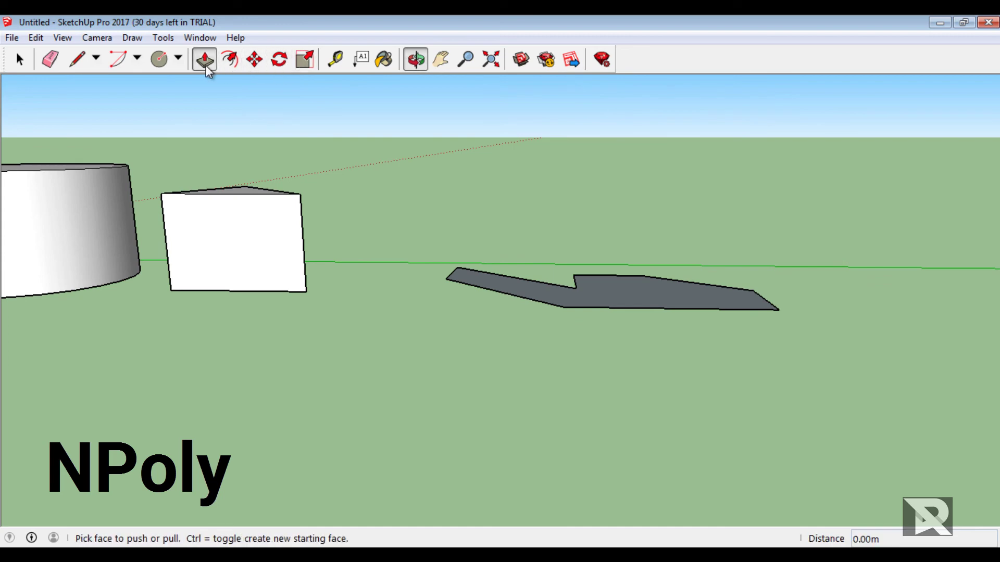
{"action": "left_click", "coordinate": [618, 306]}
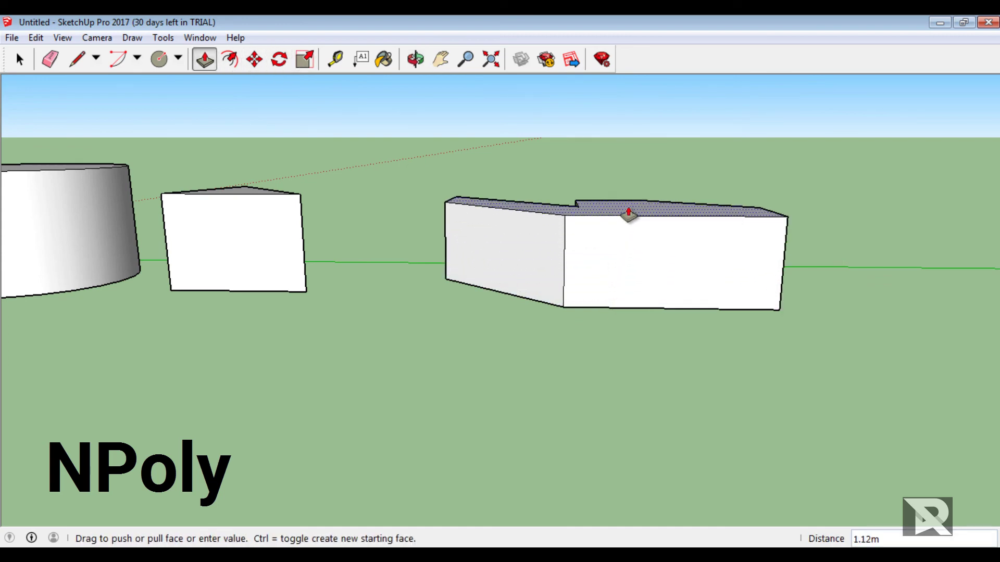
{"action": "left_click", "coordinate": [633, 206]}
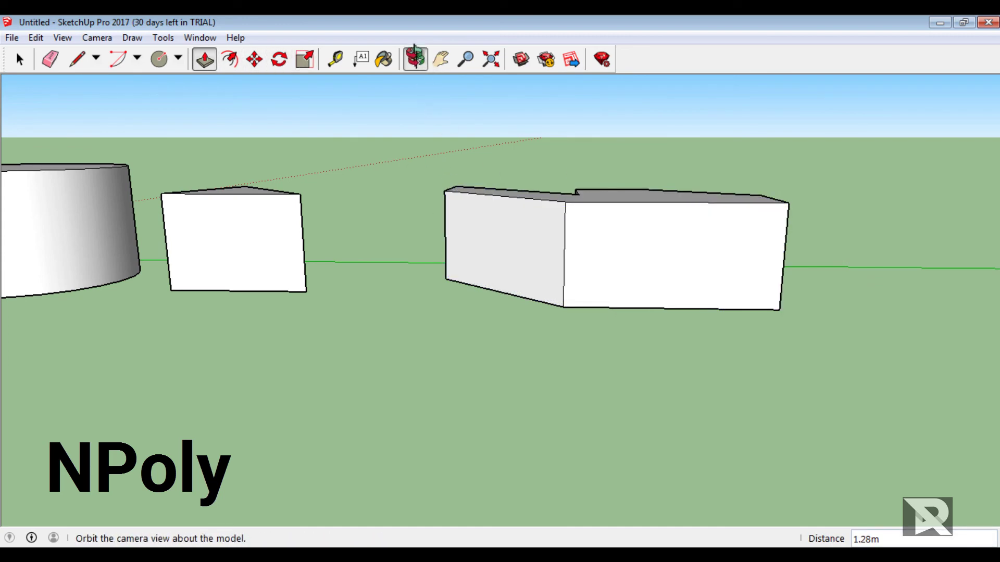
{"action": "left_click", "coordinate": [415, 53]}
{"action": "mouse_move", "coordinate": [634, 324]}
{"action": "left_mouse_down"}
{"action": "mouse_move", "coordinate": [783, 490]}
{"action": "mouse_move", "coordinate": [627, 457]}
{"action": "mouse_move", "coordinate": [755, 480]}
{"action": "mouse_move", "coordinate": [636, 384]}
{"action": "left_mouse_up"}
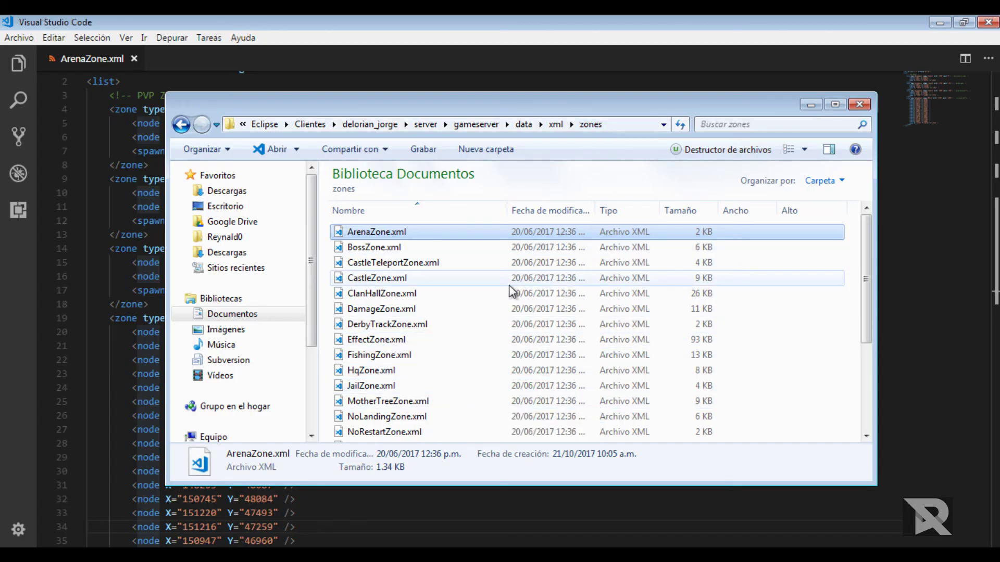
Hide the file browser and highlight 'shape' and every 'Cuboid' value in ArenaZone.xml.
{"action": "left_click", "coordinate": [811, 107]}
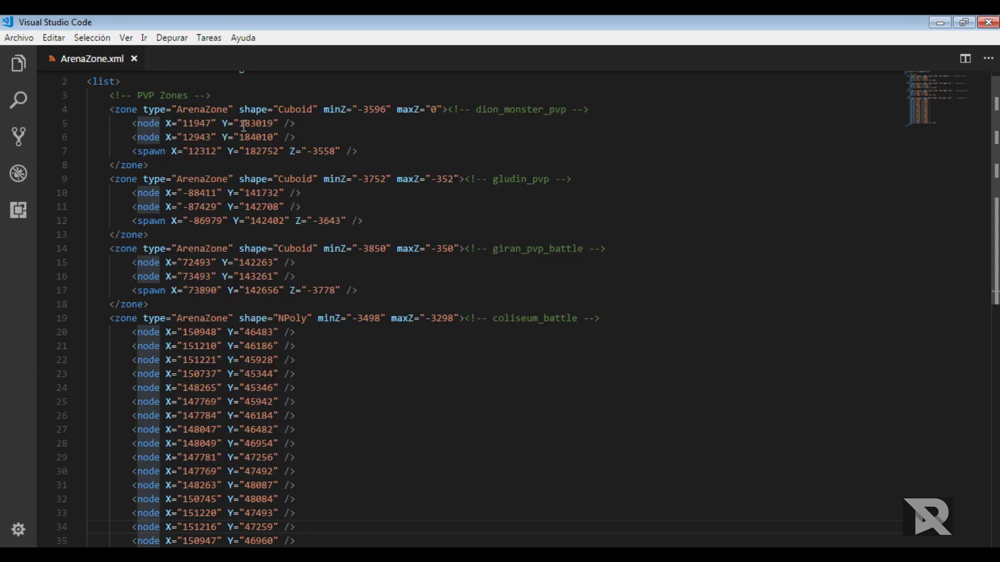
{"action": "double_click", "coordinate": [252, 109]}
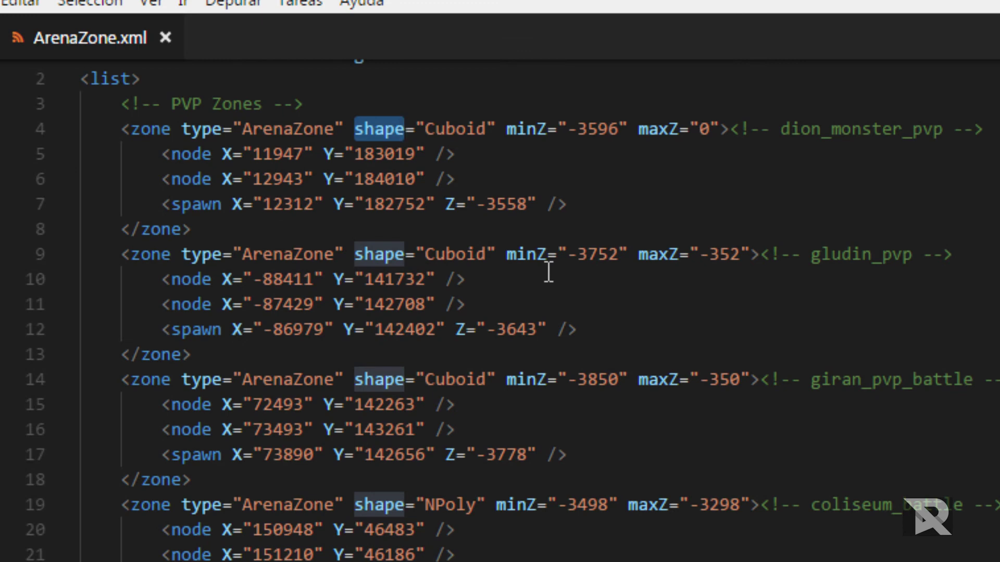
{"action": "double_click", "coordinate": [455, 254]}
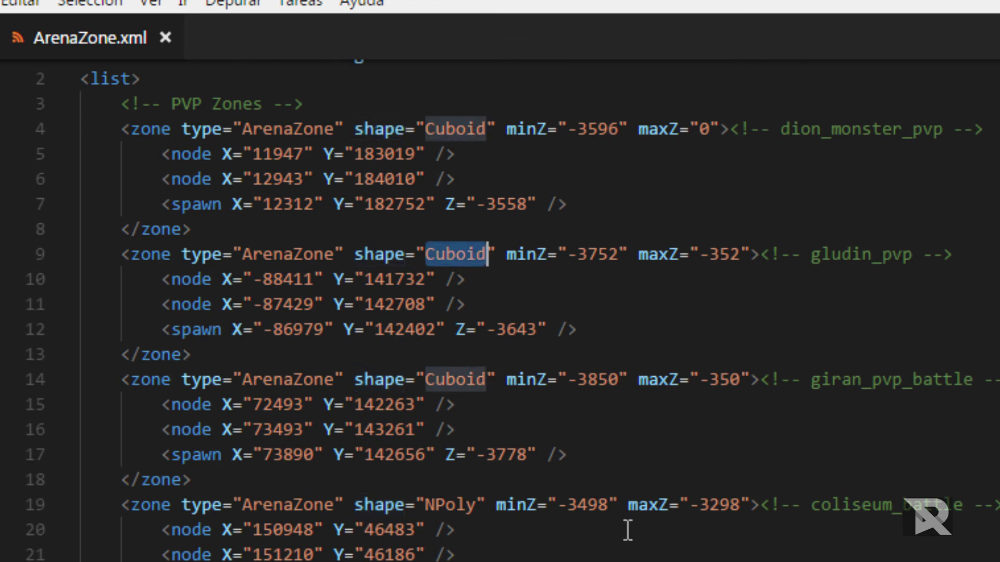